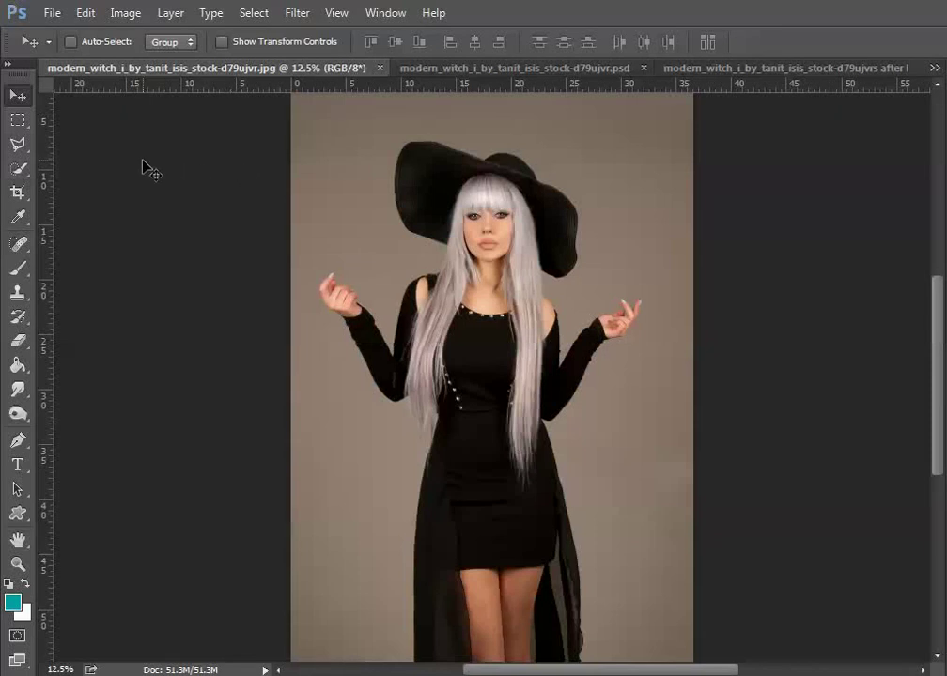
- Zoom in and look closely over the original witch stock photo
{"action": "key", "text": "ctrl+plus"}
{"action": "key", "text": "ctrl+plus"}
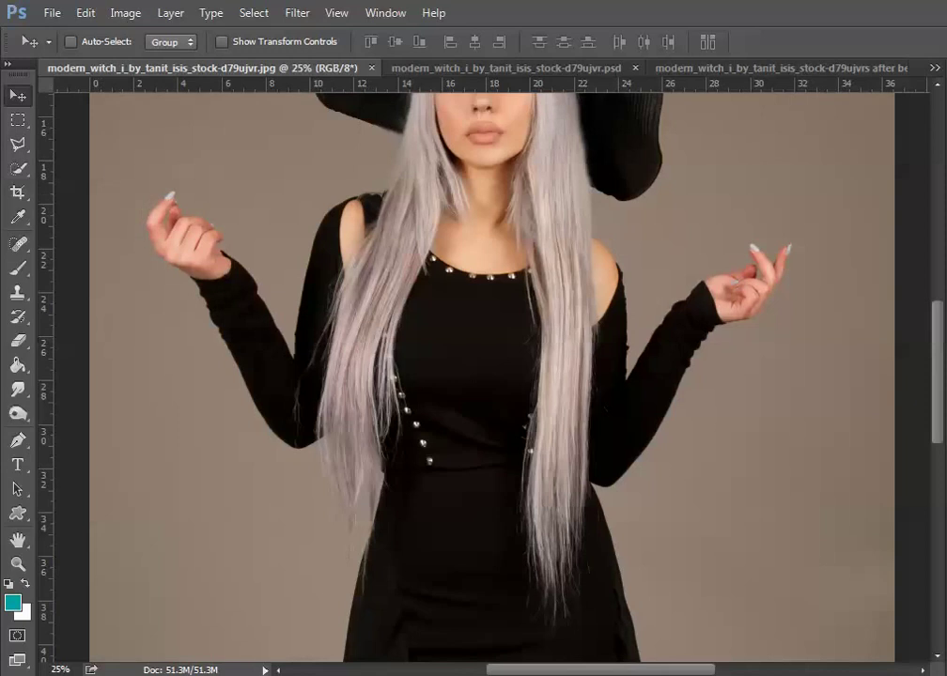
{"action": "scroll", "coordinate": [869, 315], "scroll_direction": "up", "scroll_amount": 2}
{"action": "scroll", "coordinate": [869, 315], "scroll_direction": "up", "scroll_amount": 1}
{"action": "scroll", "coordinate": [868, 315], "scroll_direction": "up", "scroll_amount": 1}
{"action": "scroll", "coordinate": [868, 314], "scroll_direction": "up", "scroll_amount": 1}
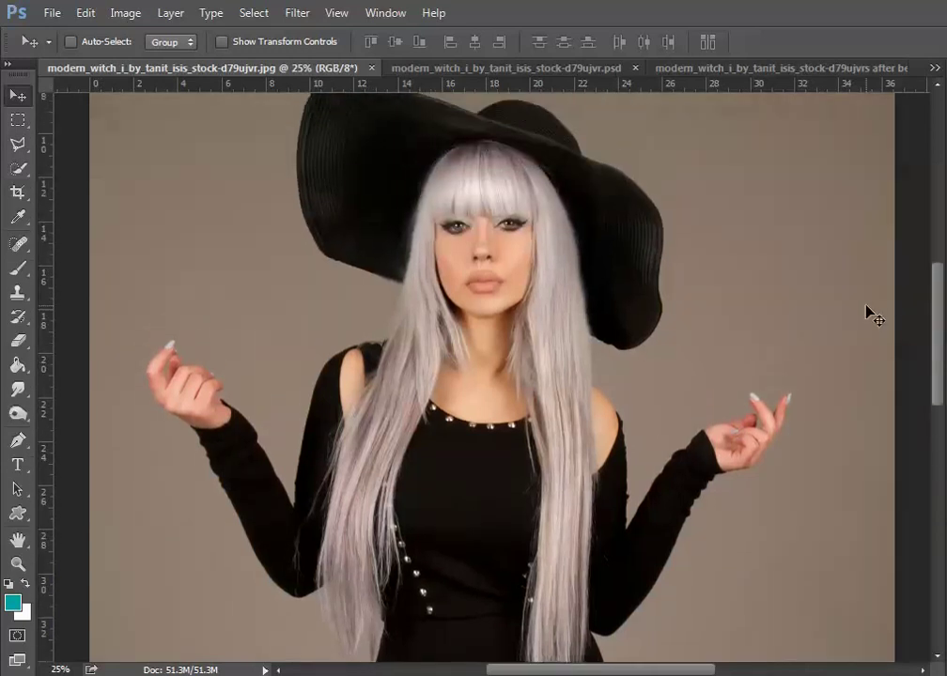
{"action": "scroll", "coordinate": [866, 306], "scroll_direction": "up", "scroll_amount": 1}
{"action": "mouse_move", "coordinate": [934, 281]}
{"action": "left_mouse_down"}
{"action": "mouse_move", "coordinate": [935, 264]}
{"action": "mouse_move", "coordinate": [936, 443]}
{"action": "mouse_move", "coordinate": [936, 324]}
{"action": "left_mouse_up"}
- Zoom back out to fit the photo, then switch to the layered PSD composite
{"action": "key", "text": "ctrl+minus"}
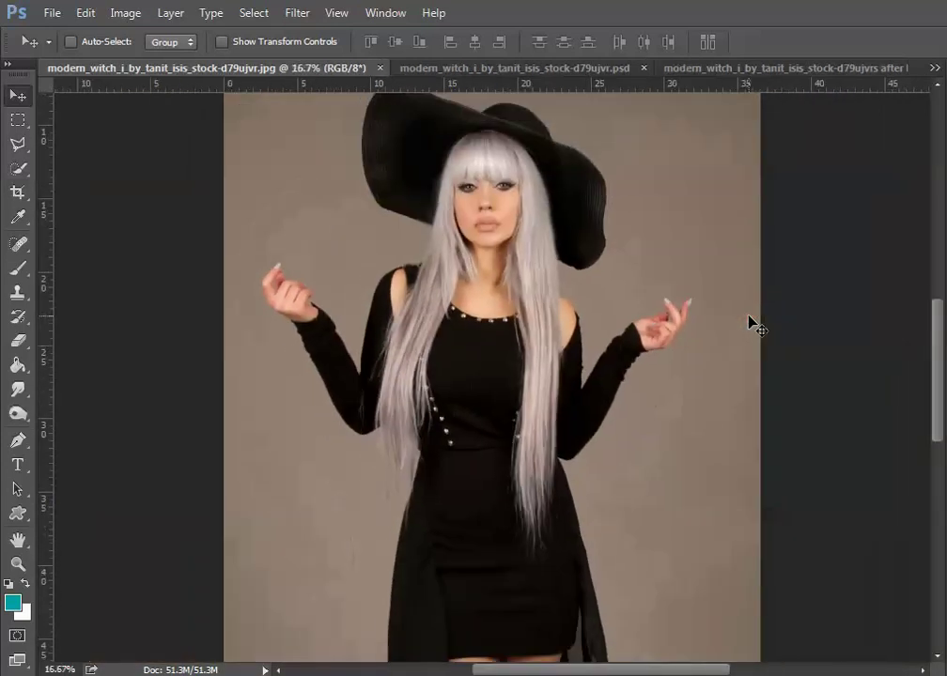
{"action": "key", "text": "ctrl+minus"}
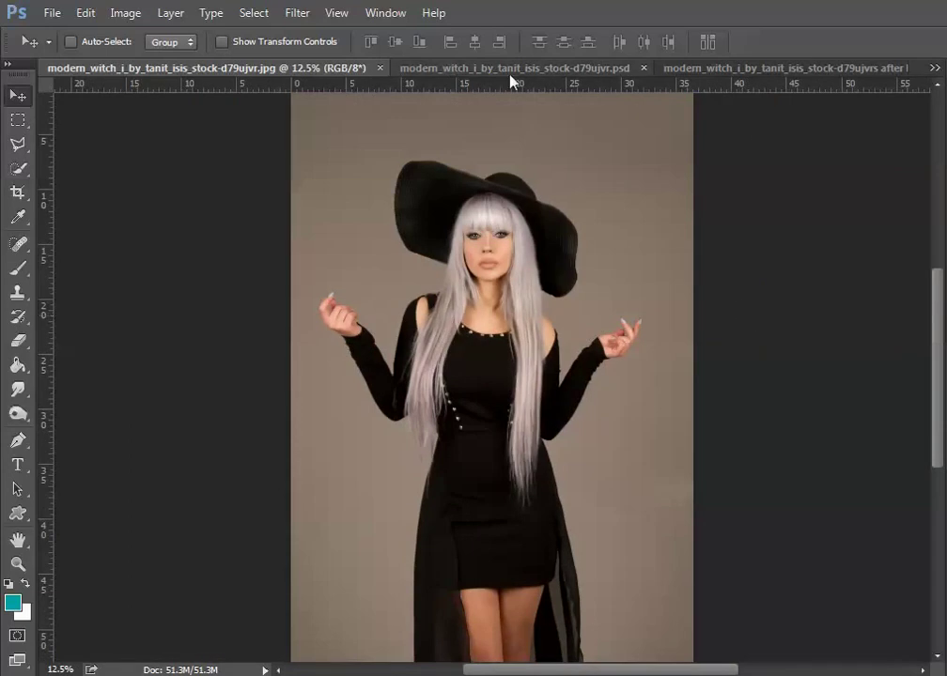
{"action": "left_click", "coordinate": [579, 68]}
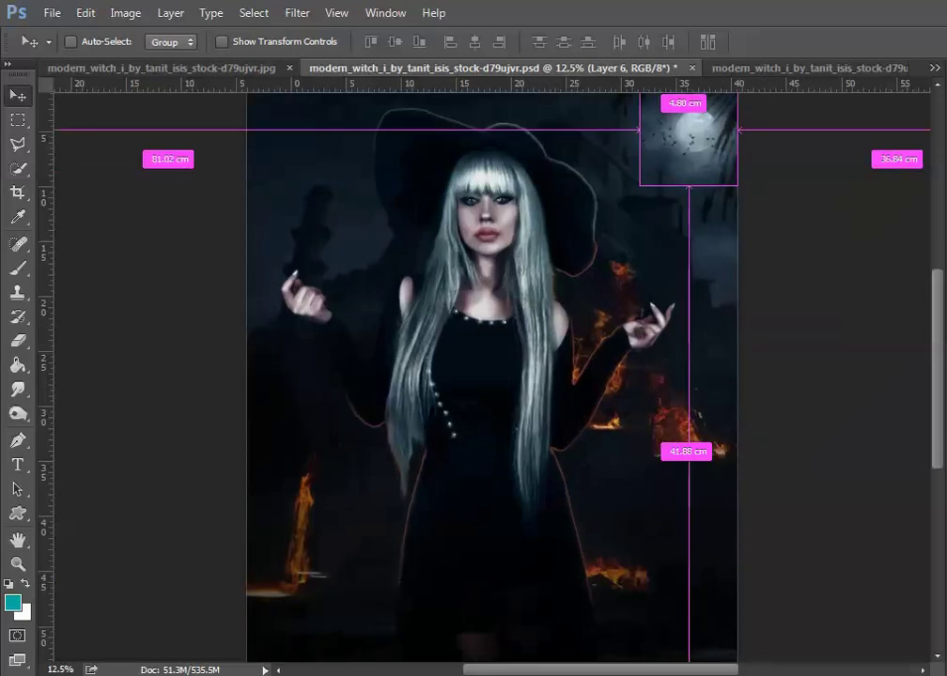
{"action": "key", "text": "ctrl+plus"}
{"action": "key", "text": "ctrl+plus"}
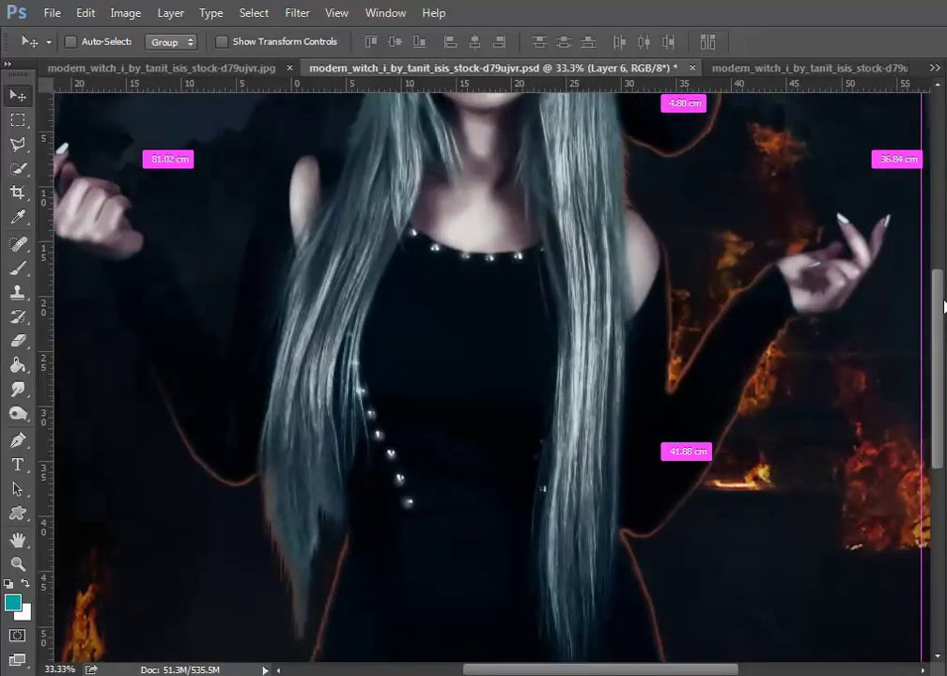
{"action": "scroll", "coordinate": [782, 258], "scroll_direction": "up", "scroll_amount": 3}
{"action": "scroll", "coordinate": [786, 271], "scroll_direction": "up", "scroll_amount": 3}
{"action": "scroll", "coordinate": [791, 273], "scroll_direction": "up", "scroll_amount": 2}
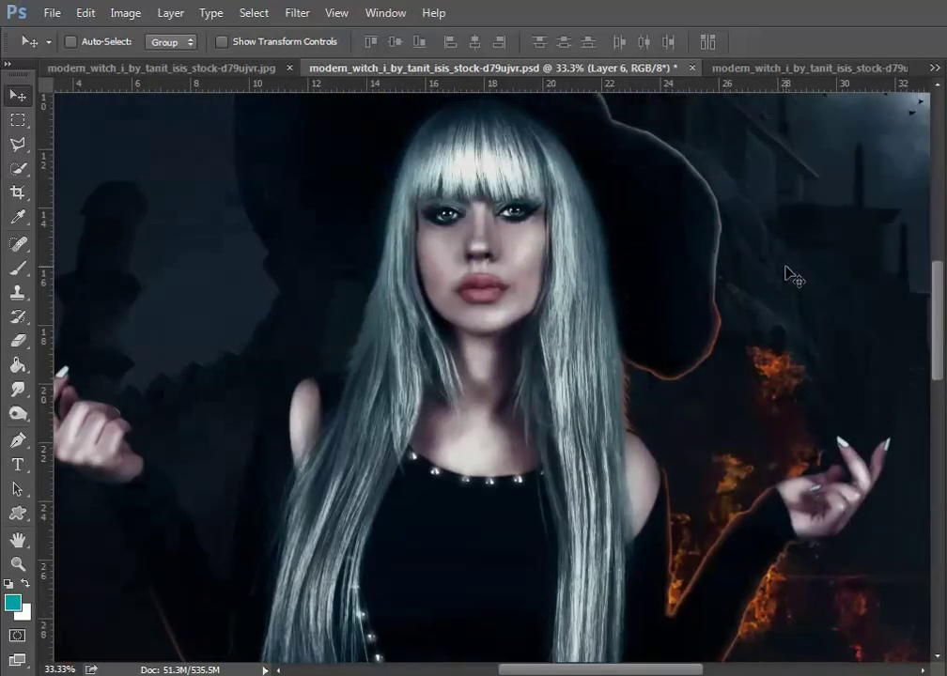
{"action": "scroll", "coordinate": [791, 273], "scroll_direction": "up", "scroll_amount": 1}
{"action": "scroll", "coordinate": [793, 275], "scroll_direction": "up", "scroll_amount": 3}
{"action": "scroll", "coordinate": [793, 276], "scroll_direction": "up", "scroll_amount": 1}
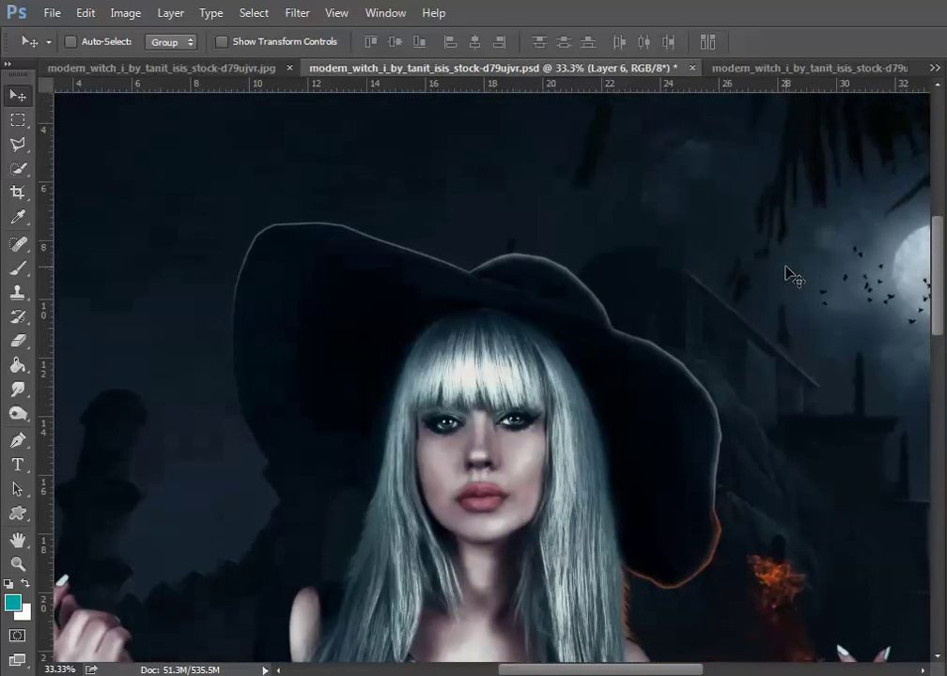
{"action": "scroll", "coordinate": [792, 277], "scroll_direction": "down", "scroll_amount": 1}
{"action": "scroll", "coordinate": [789, 280], "scroll_direction": "down", "scroll_amount": 3}
{"action": "scroll", "coordinate": [788, 281], "scroll_direction": "down", "scroll_amount": 1}
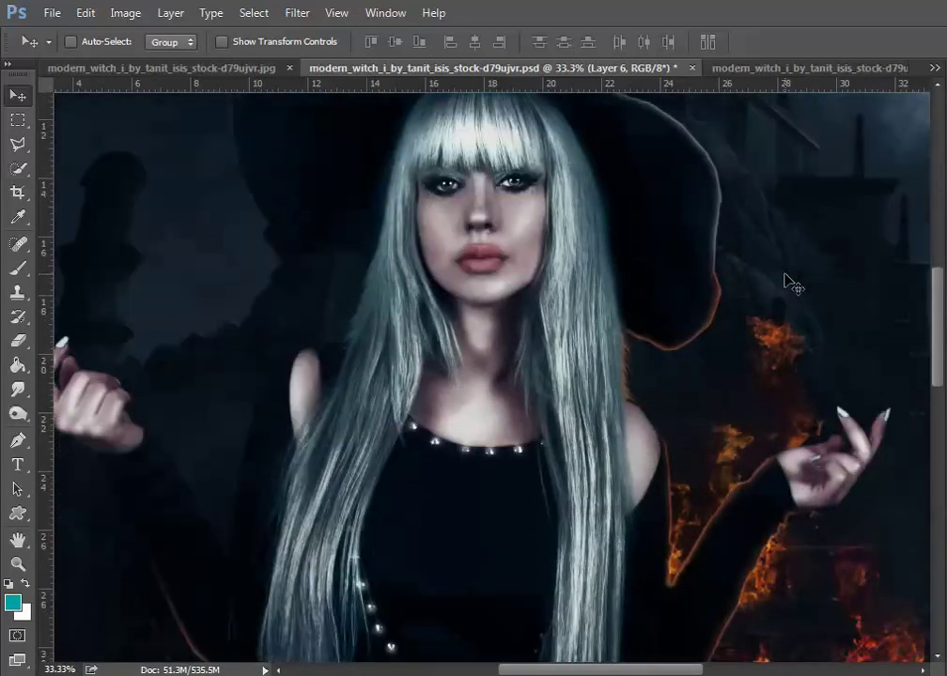
{"action": "scroll", "coordinate": [792, 282], "scroll_direction": "down", "scroll_amount": 2}
{"action": "scroll", "coordinate": [791, 282], "scroll_direction": "down", "scroll_amount": 1}
{"action": "scroll", "coordinate": [791, 282], "scroll_direction": "down", "scroll_amount": 1}
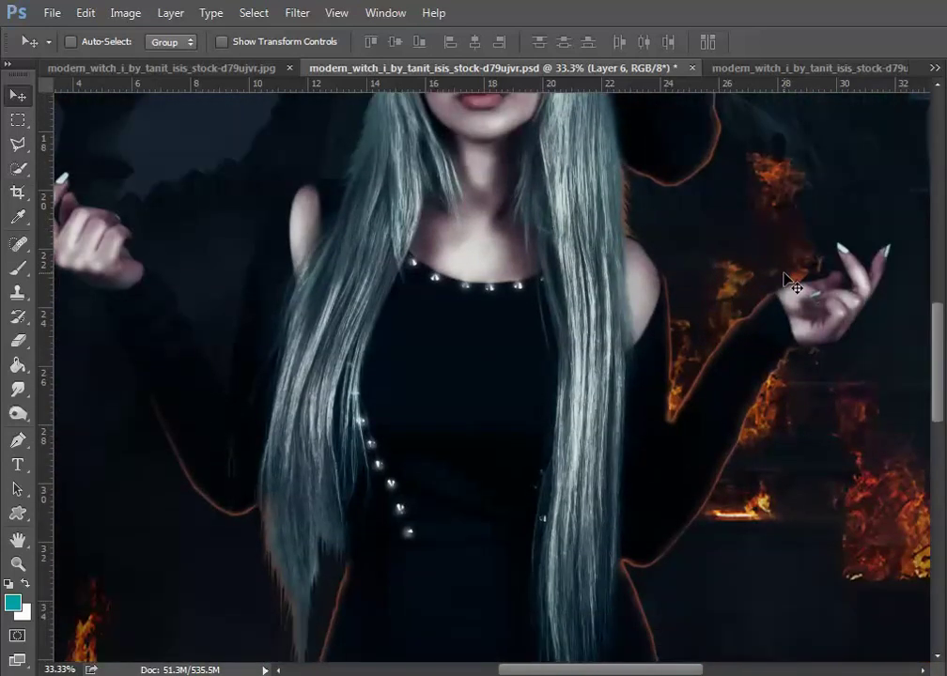
{"action": "key", "text": "ctrl+minus"}
{"action": "key", "text": "ctrl+minus"}
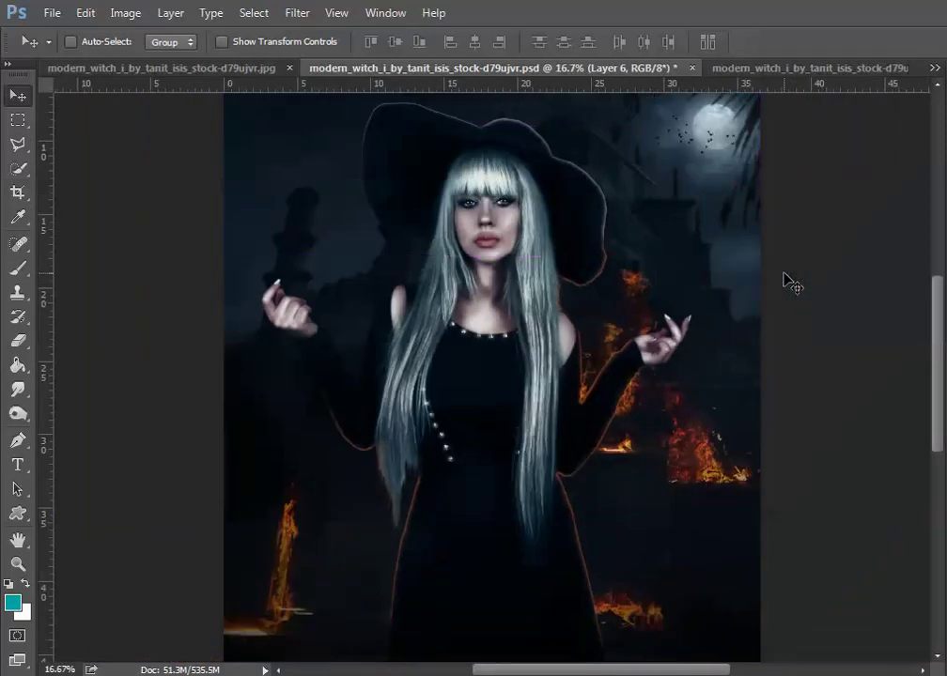
{"action": "scroll", "coordinate": [791, 282], "scroll_direction": "down", "scroll_amount": 1}
{"action": "scroll", "coordinate": [790, 282], "scroll_direction": "down", "scroll_amount": 1}
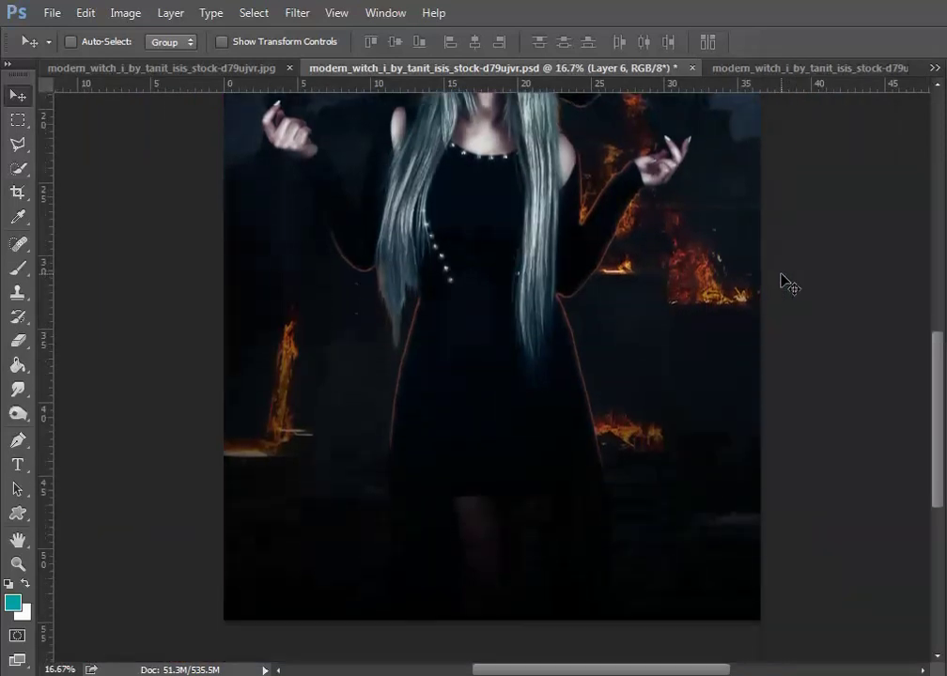
{"action": "scroll", "coordinate": [790, 282], "scroll_direction": "up", "scroll_amount": 1}
{"action": "scroll", "coordinate": [791, 282], "scroll_direction": "up", "scroll_amount": 1}
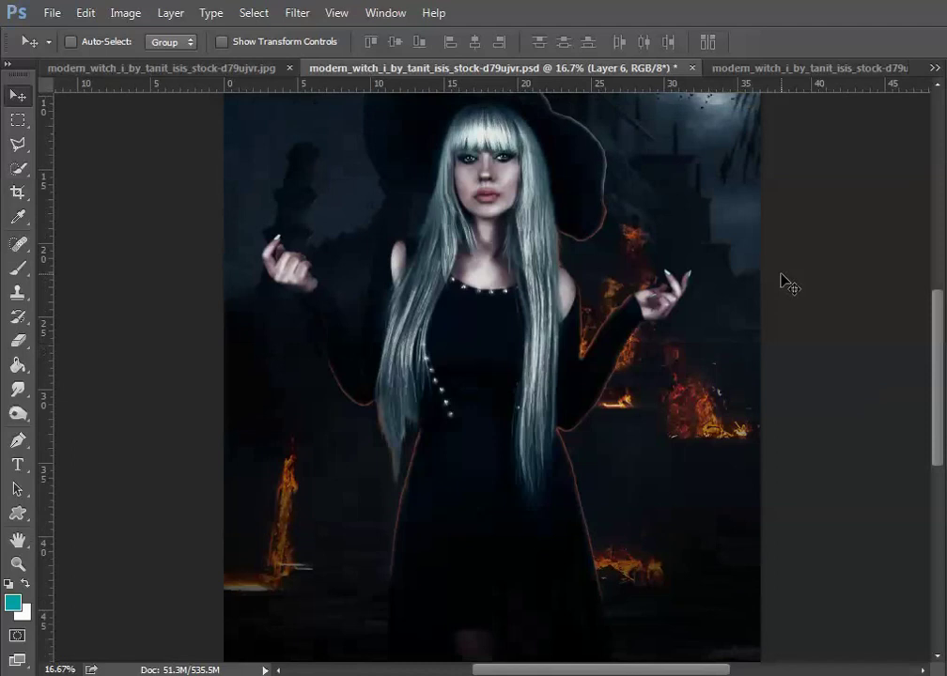
{"action": "scroll", "coordinate": [790, 282], "scroll_direction": "up", "scroll_amount": 1}
{"action": "scroll", "coordinate": [790, 282], "scroll_direction": "up", "scroll_amount": 1}
{"action": "scroll", "coordinate": [787, 282], "scroll_direction": "up", "scroll_amount": 1}
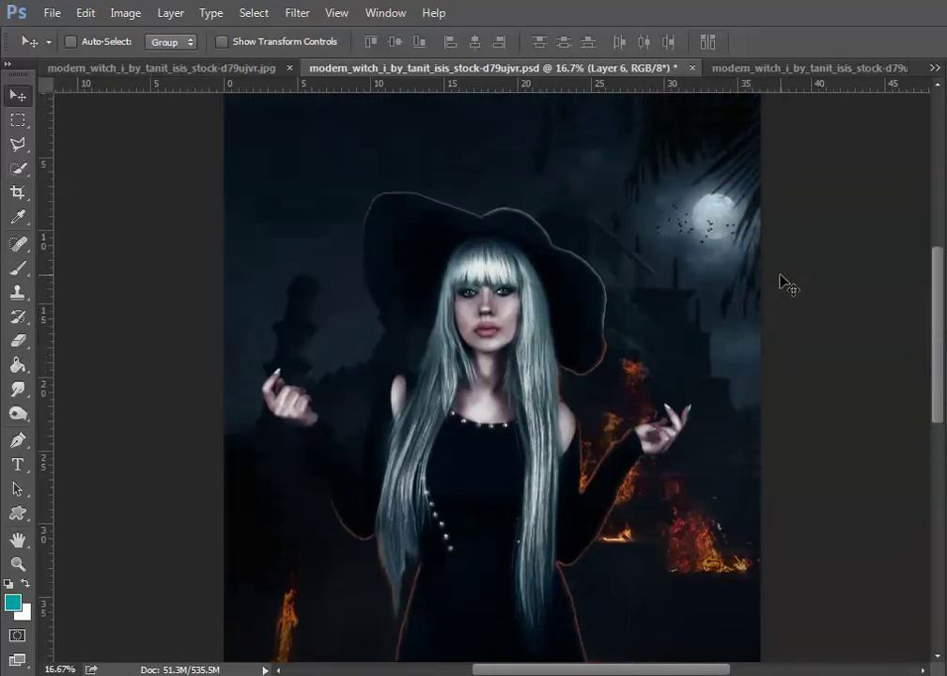
{"action": "scroll", "coordinate": [787, 282], "scroll_direction": "down", "scroll_amount": 1}
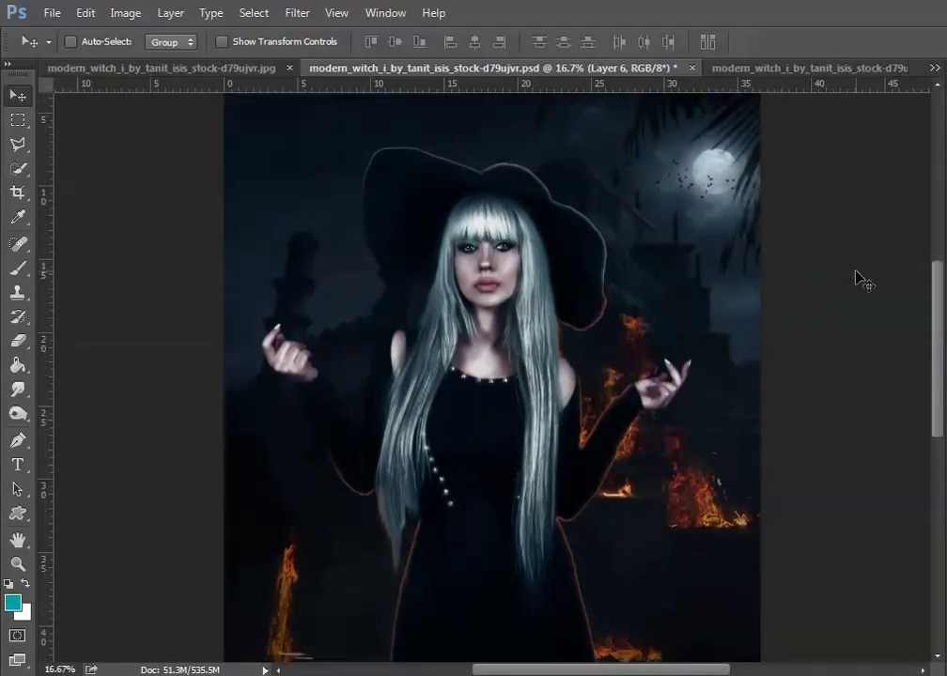
{"action": "scroll", "coordinate": [798, 278], "scroll_direction": "down", "scroll_amount": 1}
{"action": "key", "text": "ctrl+minus"}
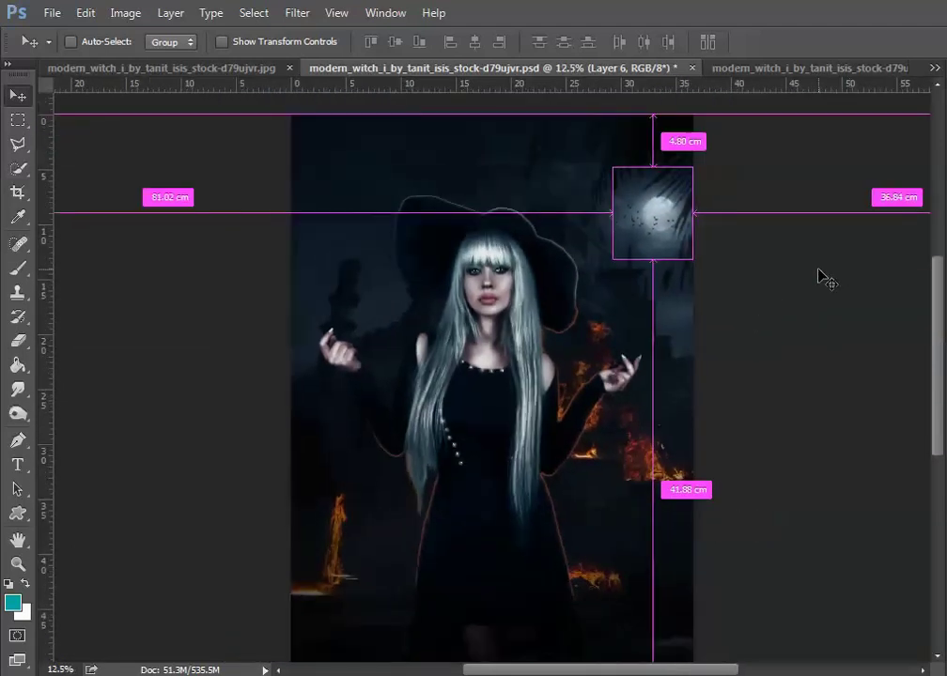
{"action": "key", "text": "ctrl+minus"}
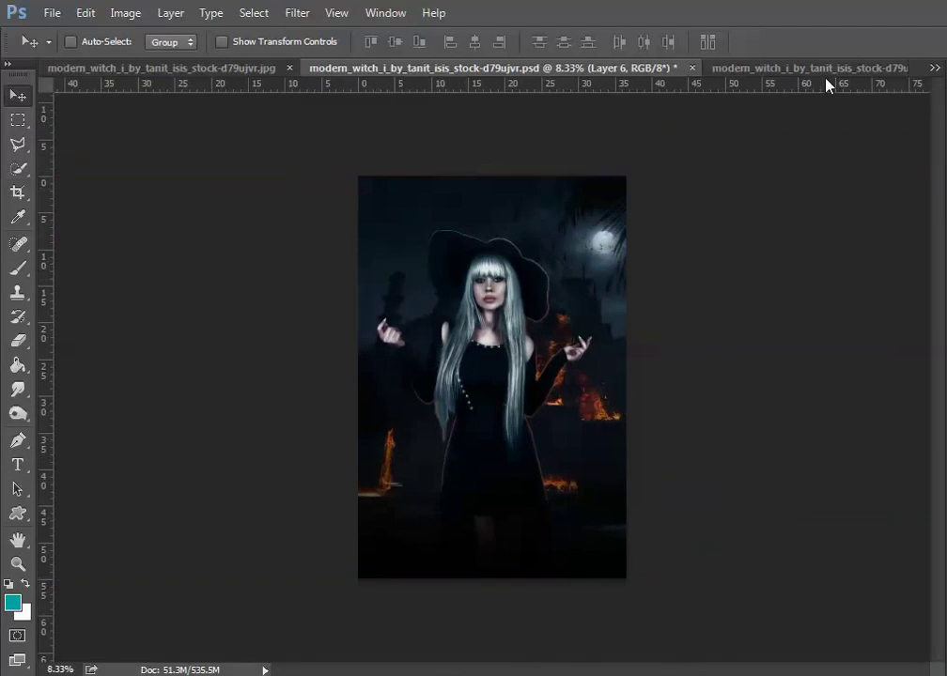
- Show 'after before.jpg', then switch to the final 'modern_witch_i_by_tanit_isis_stock-d79ujvrs.jpg'
{"action": "left_click", "coordinate": [824, 71]}
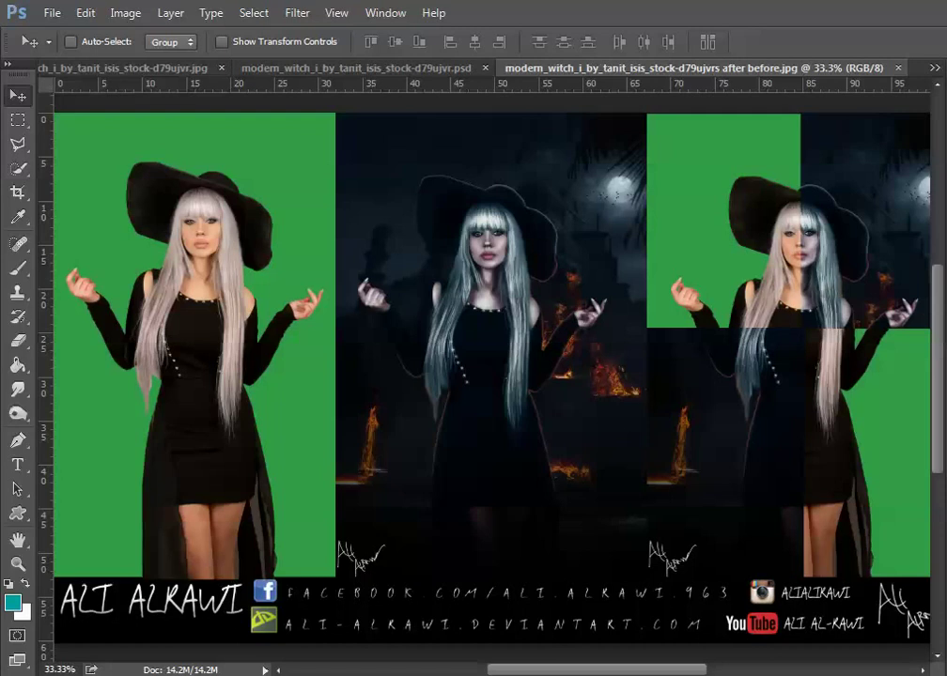
{"action": "left_click", "coordinate": [934, 68]}
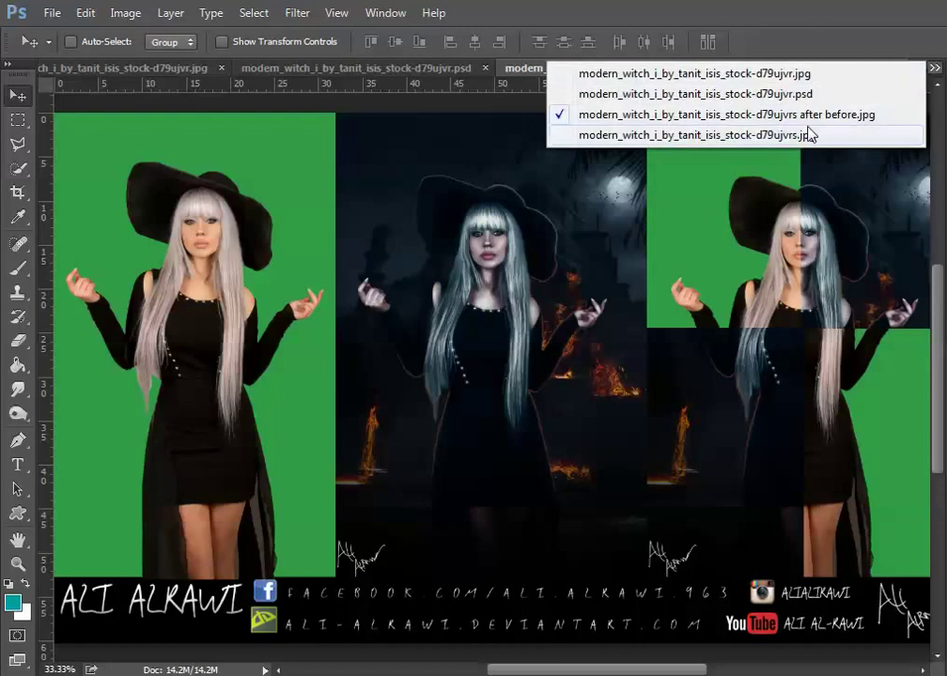
{"action": "left_click", "coordinate": [807, 135]}
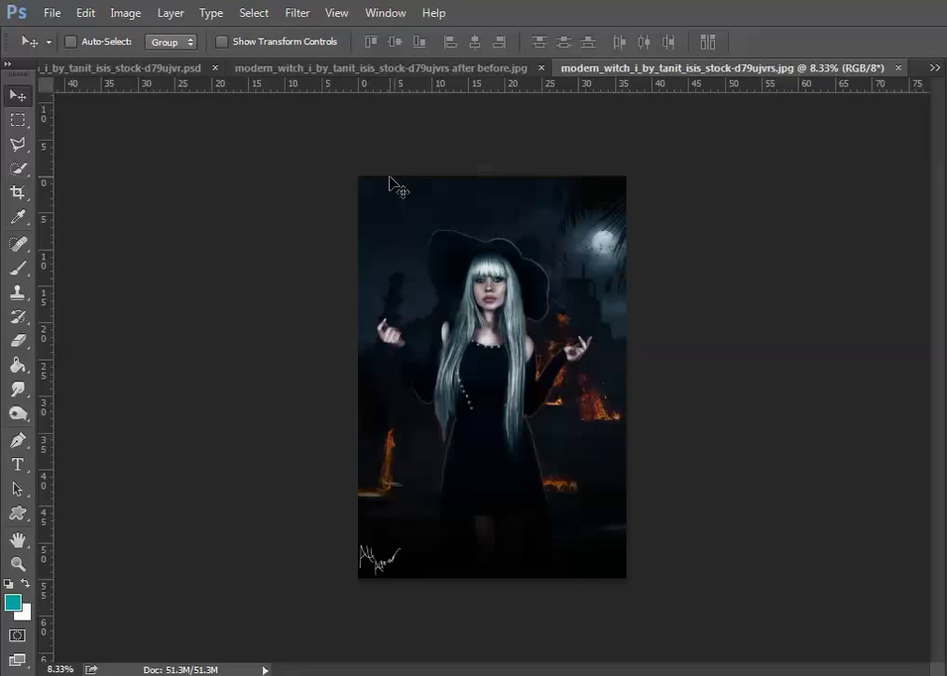
{"action": "key", "text": "ctrl+plus"}
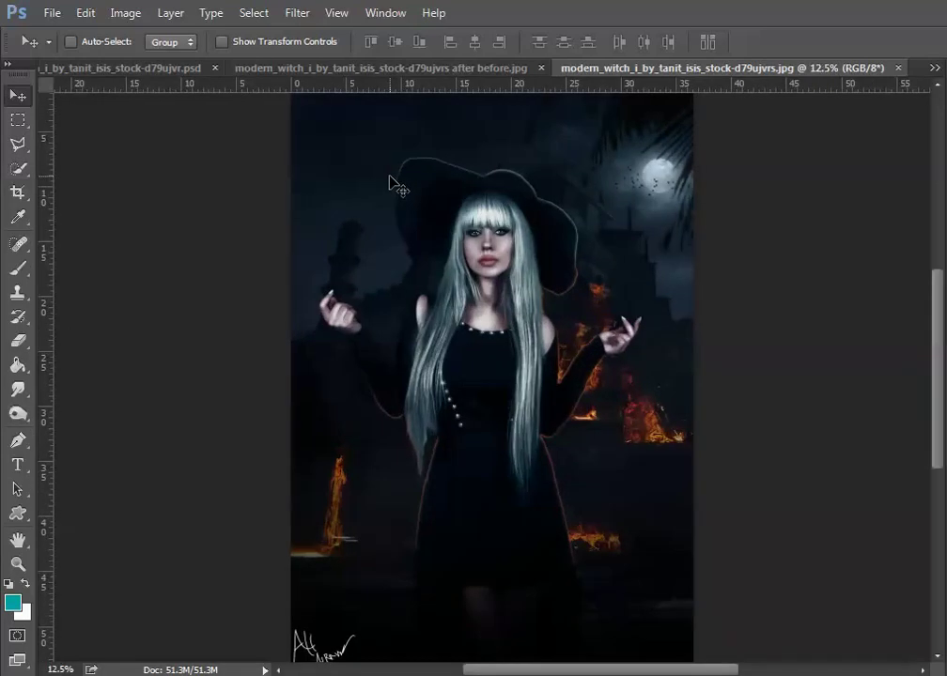